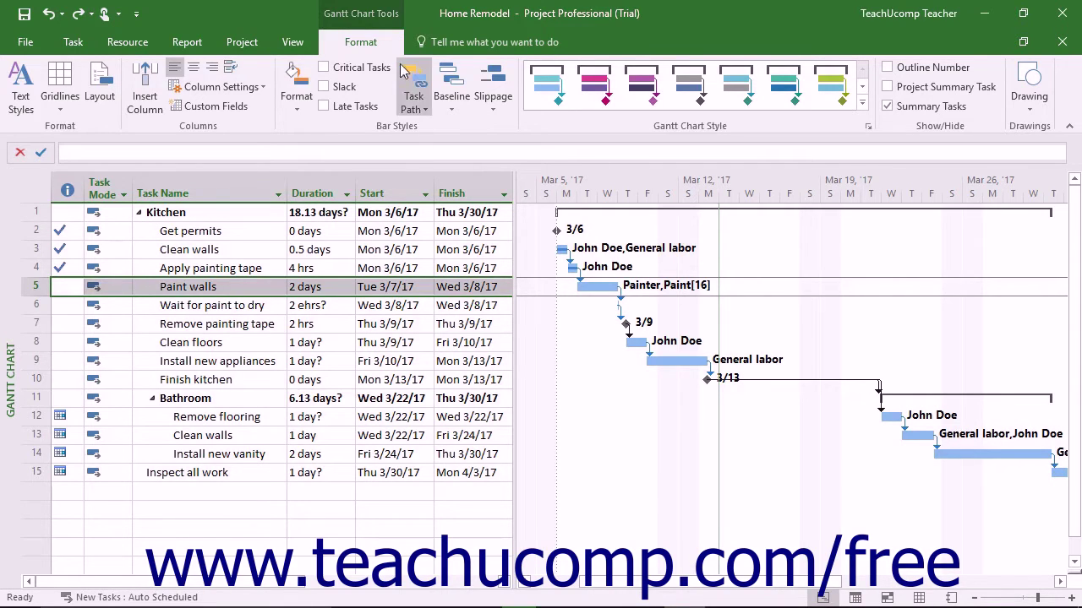
Open the Format Bar dialog for the Paint walls task on its Bar Shape settings.
{"action": "left_click", "coordinate": [386, 42]}
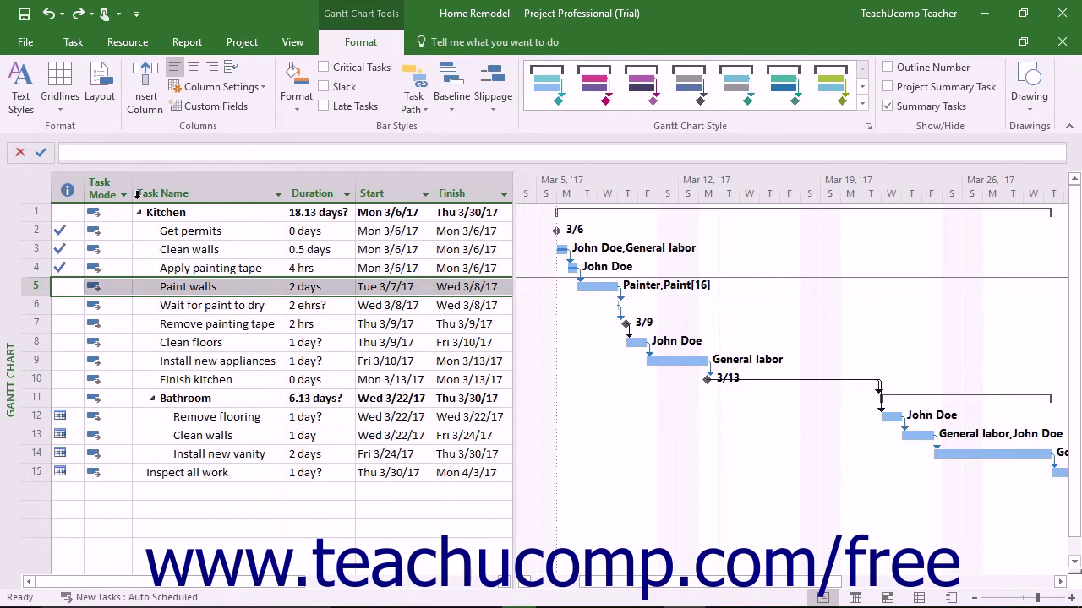
{"action": "left_click", "coordinate": [296, 103]}
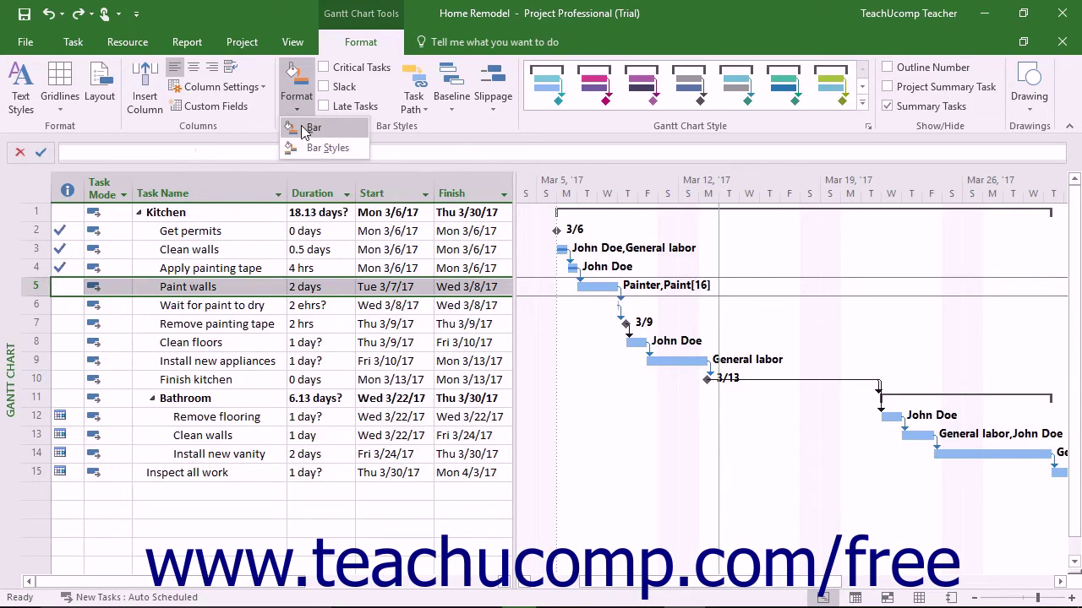
{"action": "left_click", "coordinate": [305, 128]}
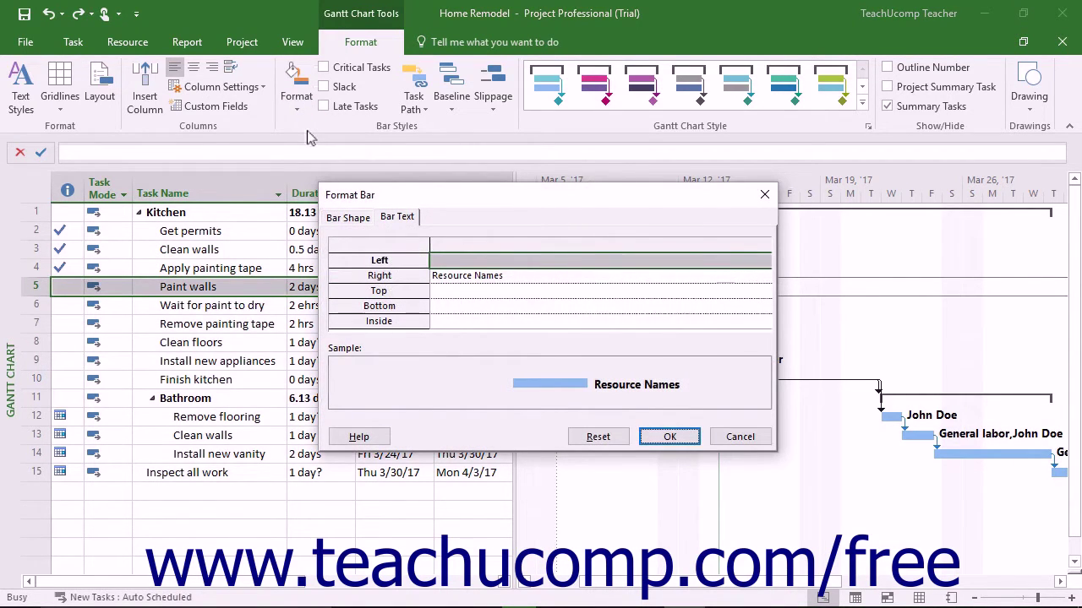
{"action": "left_click", "coordinate": [347, 219]}
{"action": "left_click", "coordinate": [364, 251]}
{"action": "left_click", "coordinate": [500, 248]}
{"action": "left_click", "coordinate": [645, 247]}
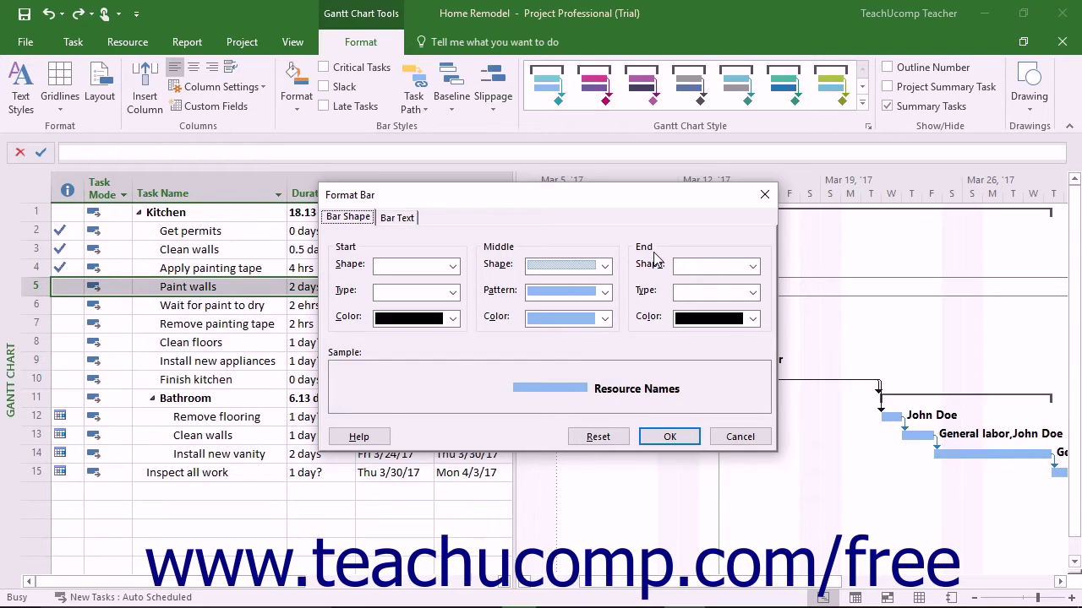
Make the Paint walls bar's middle shape a thin line coloured orange.
{"action": "left_click", "coordinate": [605, 267]}
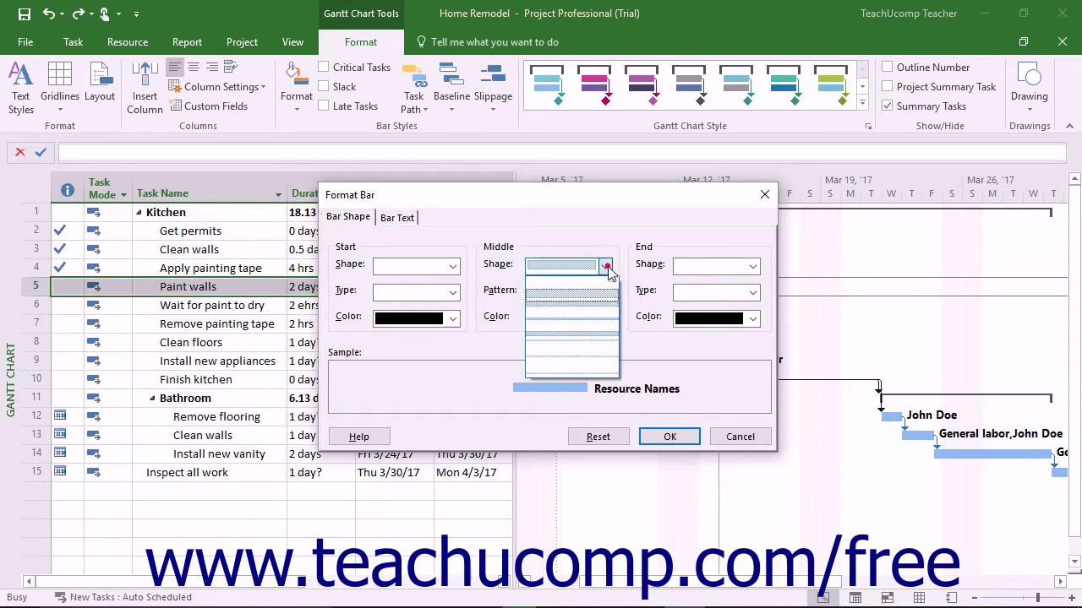
{"action": "left_click", "coordinate": [583, 314]}
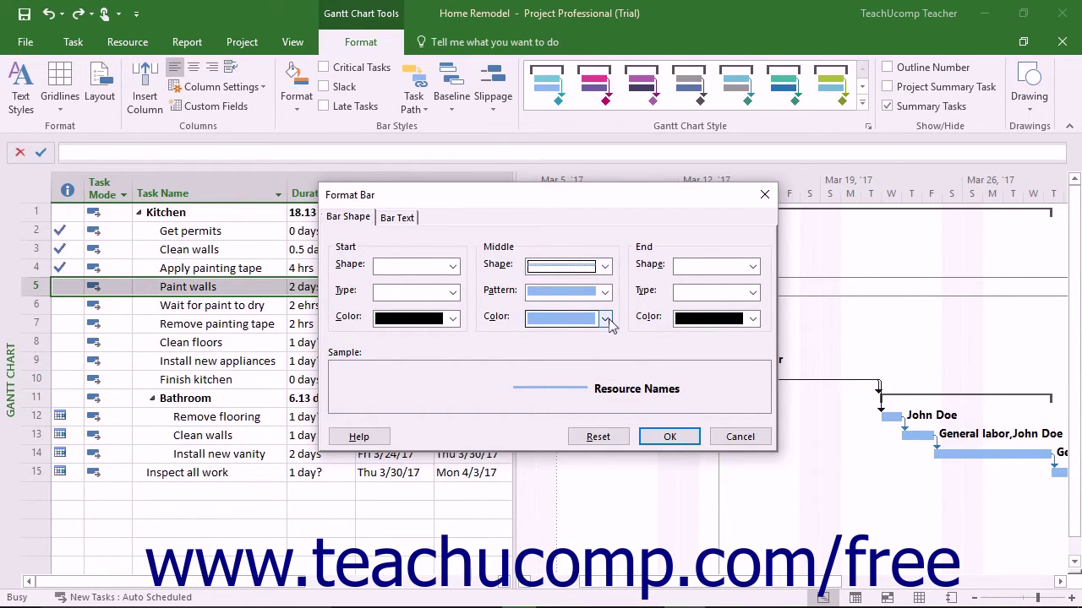
{"action": "left_click", "coordinate": [607, 319]}
{"action": "left_click", "coordinate": [606, 376]}
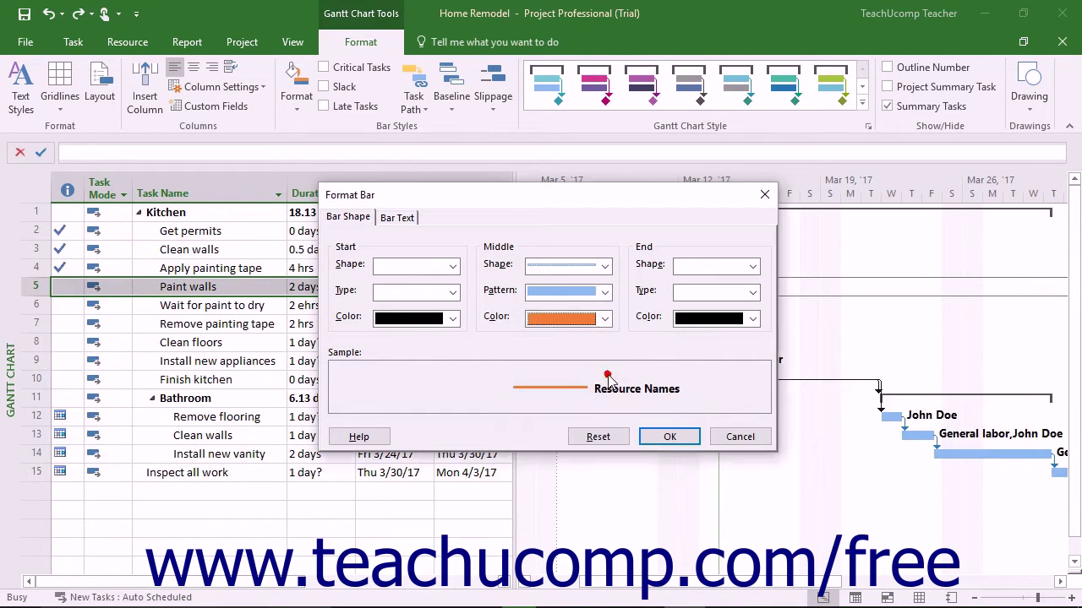
{"action": "left_click", "coordinate": [409, 219]}
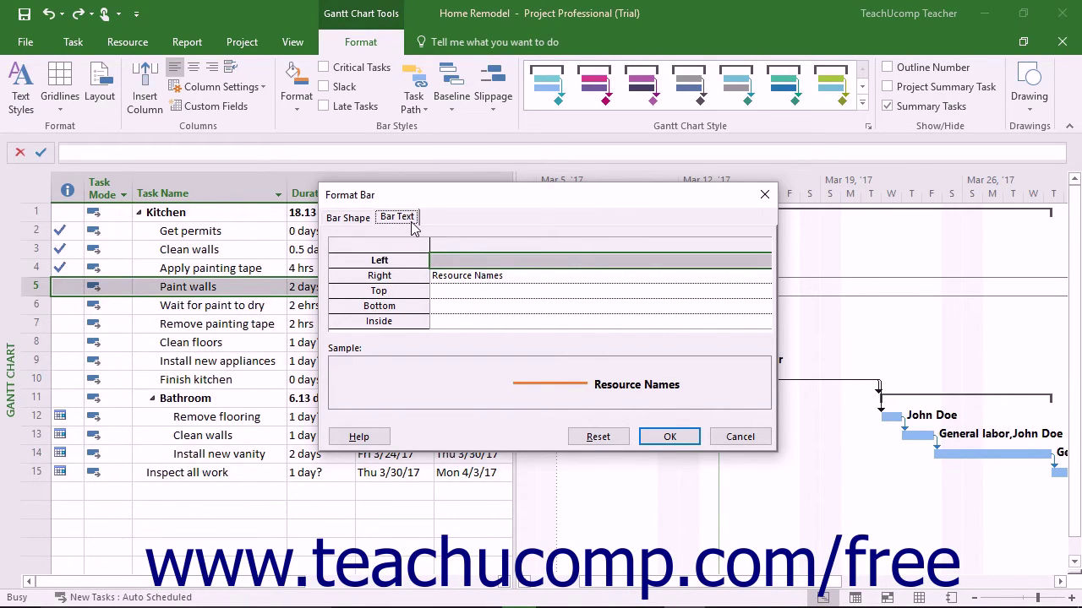
Label the left of the Paint walls bar with Baseline Cost ($192.00) and apply.
{"action": "left_click", "coordinate": [492, 262]}
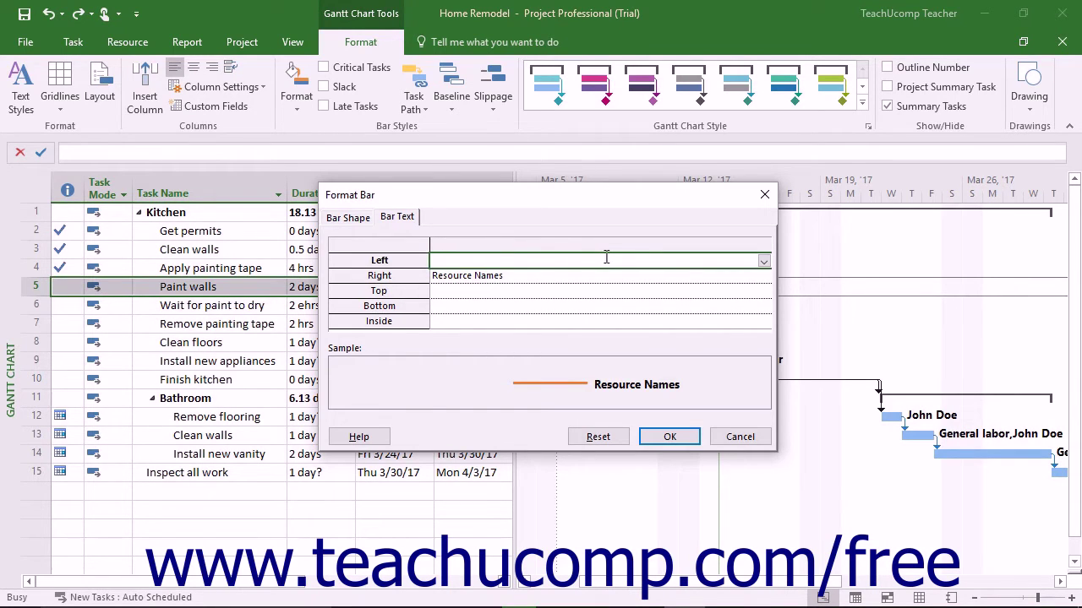
{"action": "left_click", "coordinate": [762, 261]}
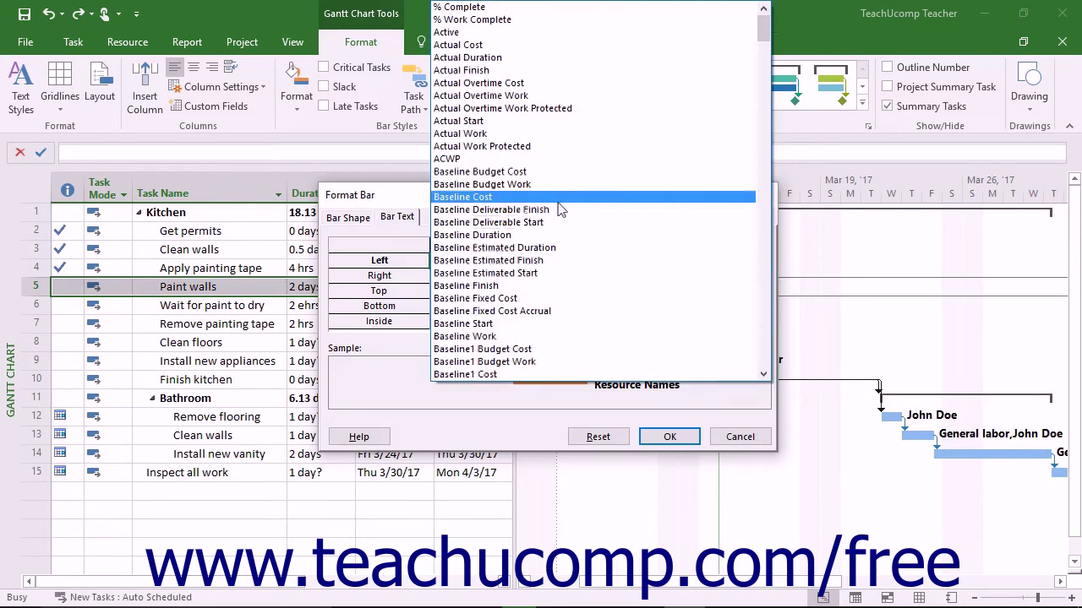
{"action": "left_click", "coordinate": [557, 202]}
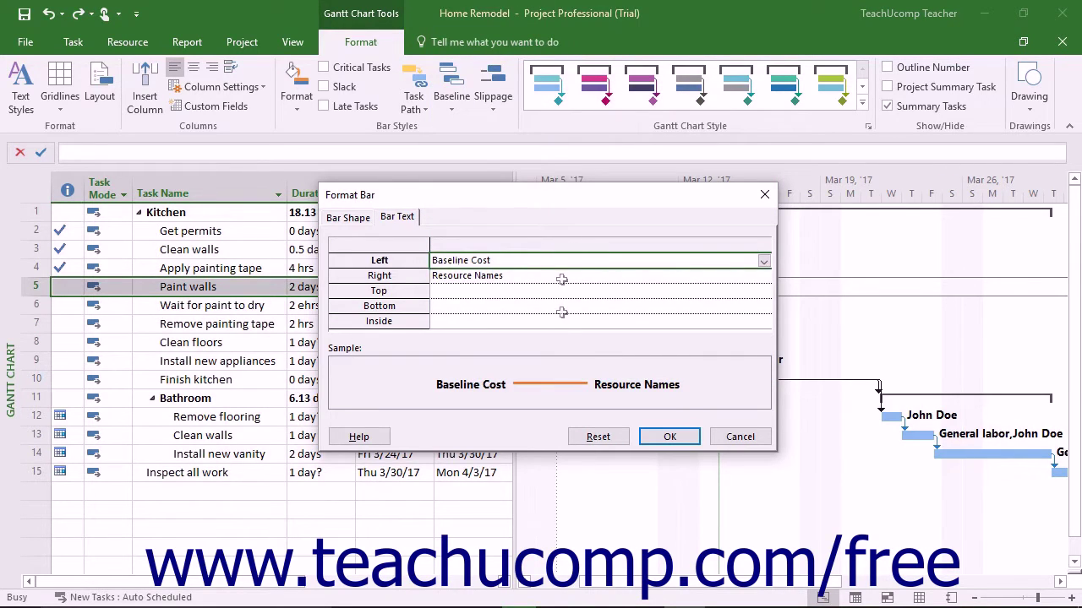
{"action": "left_click", "coordinate": [659, 435]}
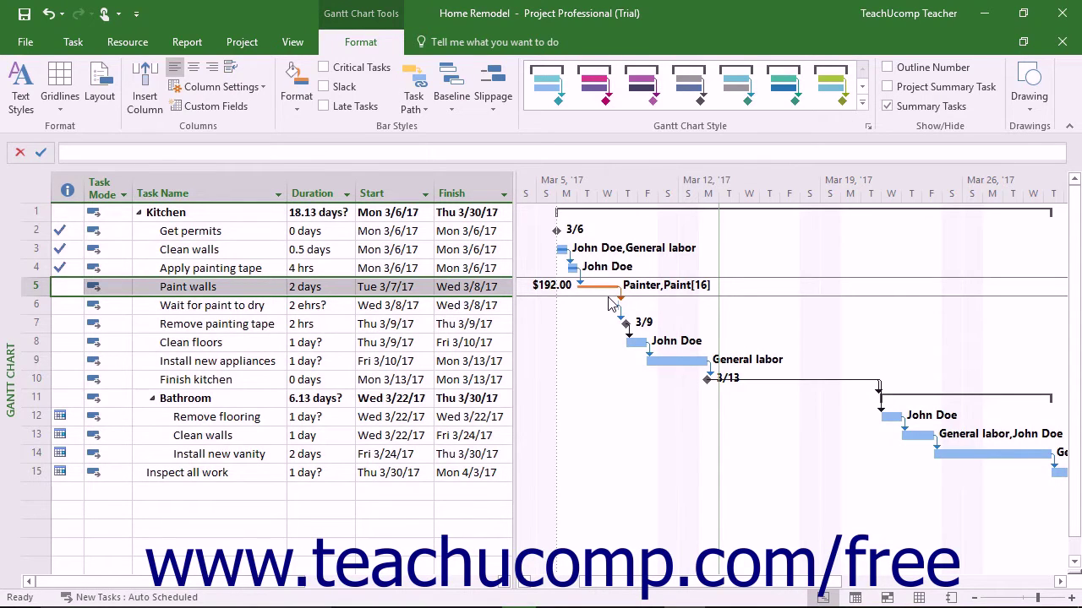
Open the chart-wide Bar Styles dialog and select the Milestone style's Bars settings.
{"action": "left_click", "coordinate": [297, 106]}
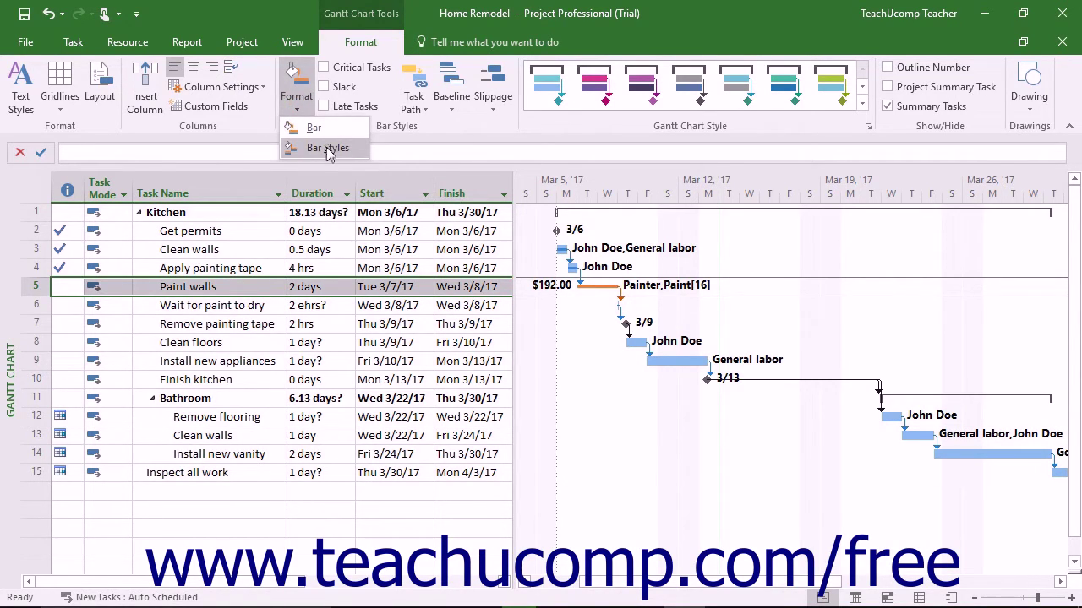
{"action": "left_click", "coordinate": [328, 149]}
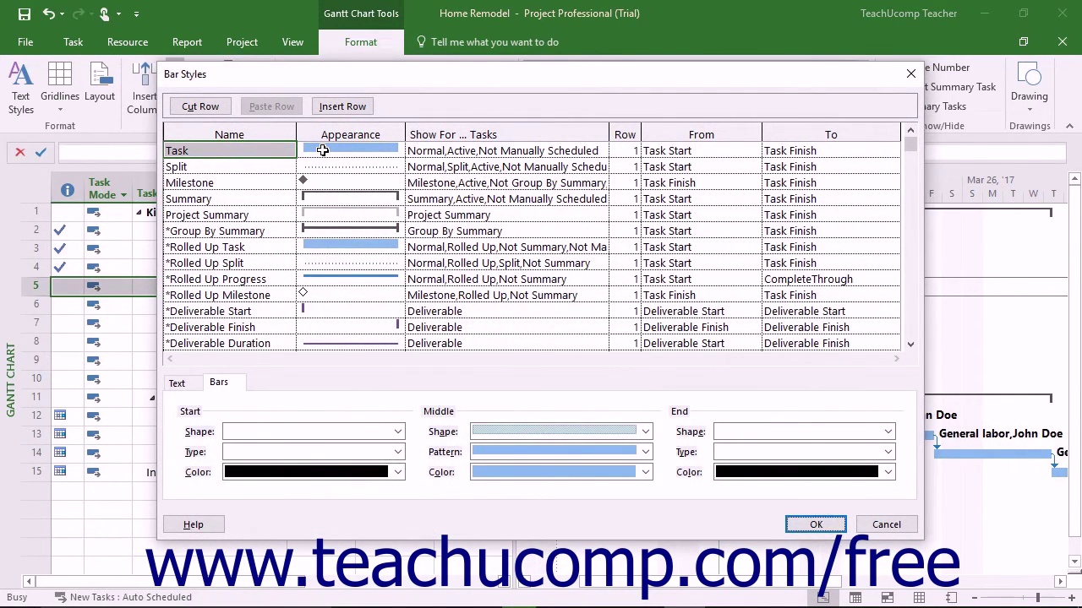
{"action": "left_click", "coordinate": [250, 183]}
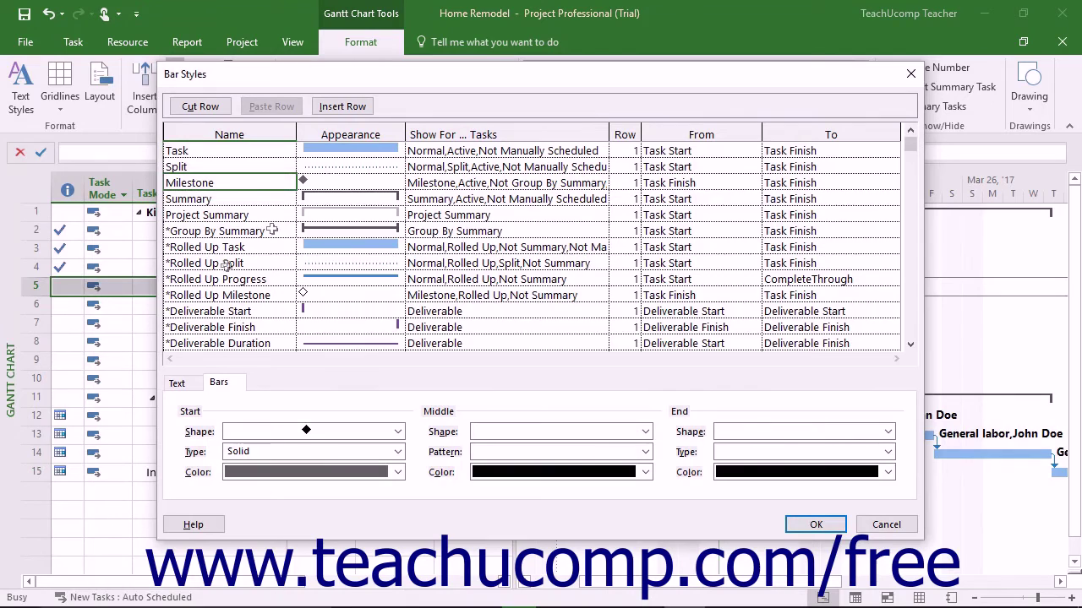
{"action": "left_click", "coordinate": [196, 385]}
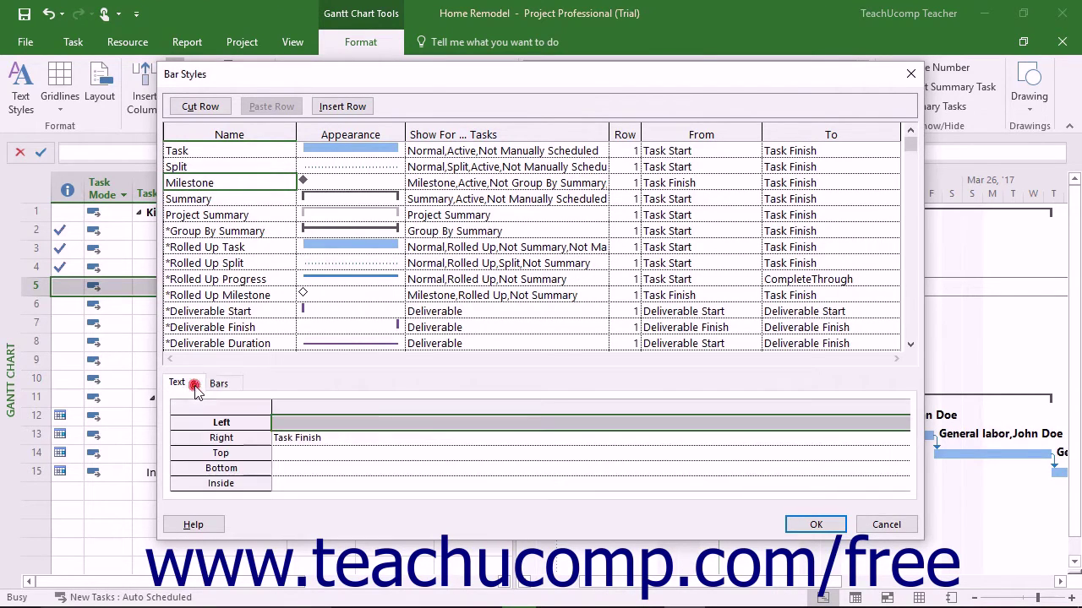
{"action": "left_click", "coordinate": [218, 384]}
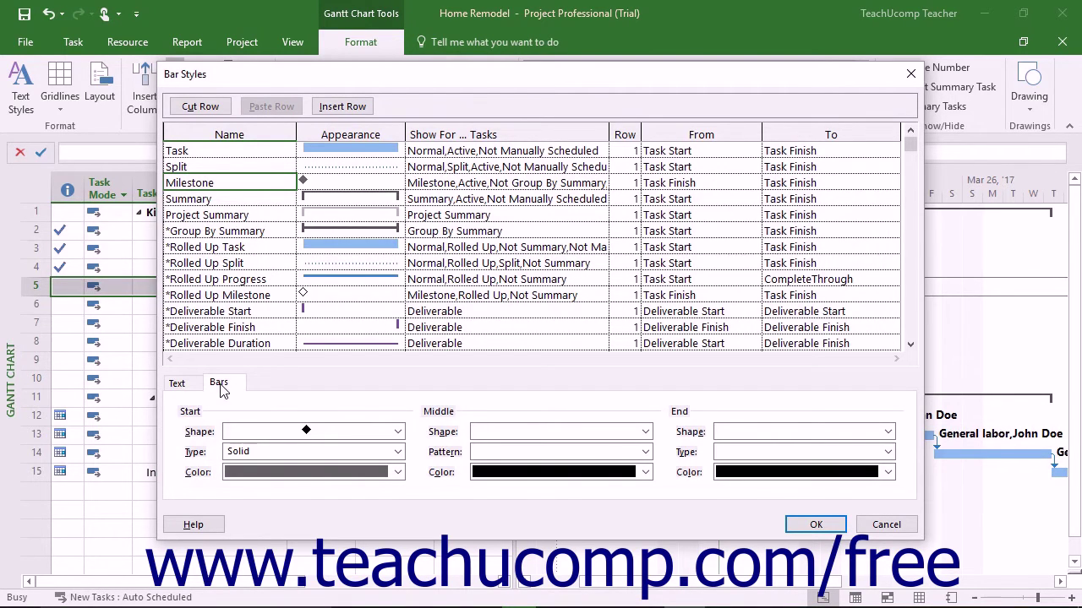
Change the Milestone style's start shape to a star coloured orange.
{"action": "left_click", "coordinate": [193, 386]}
{"action": "left_click", "coordinate": [226, 384]}
{"action": "left_click", "coordinate": [397, 431]}
{"action": "left_click", "coordinate": [329, 363]}
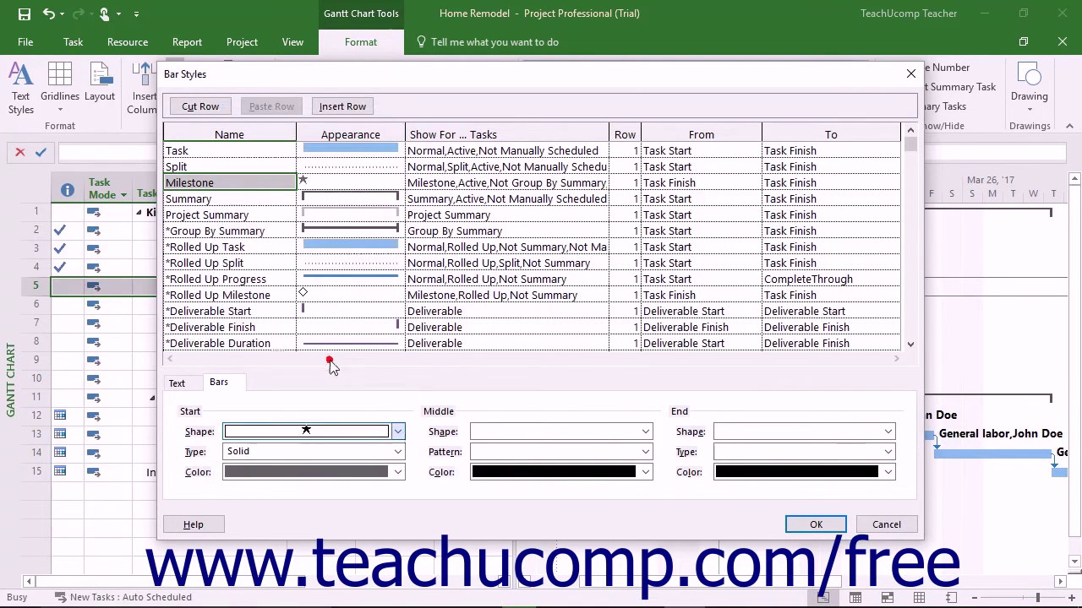
{"action": "left_click", "coordinate": [397, 472]}
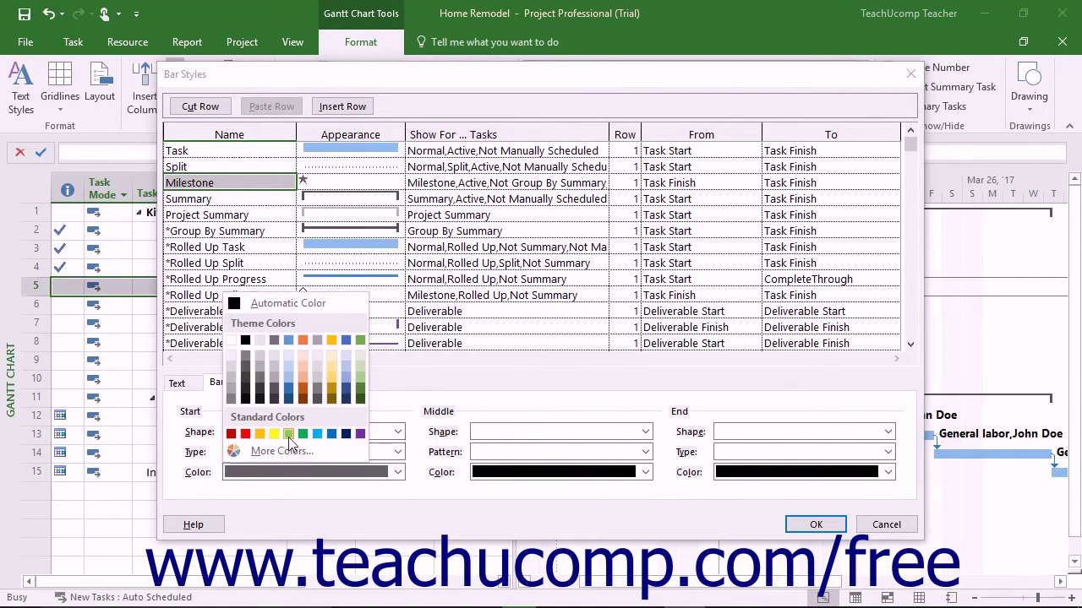
{"action": "left_click", "coordinate": [259, 434]}
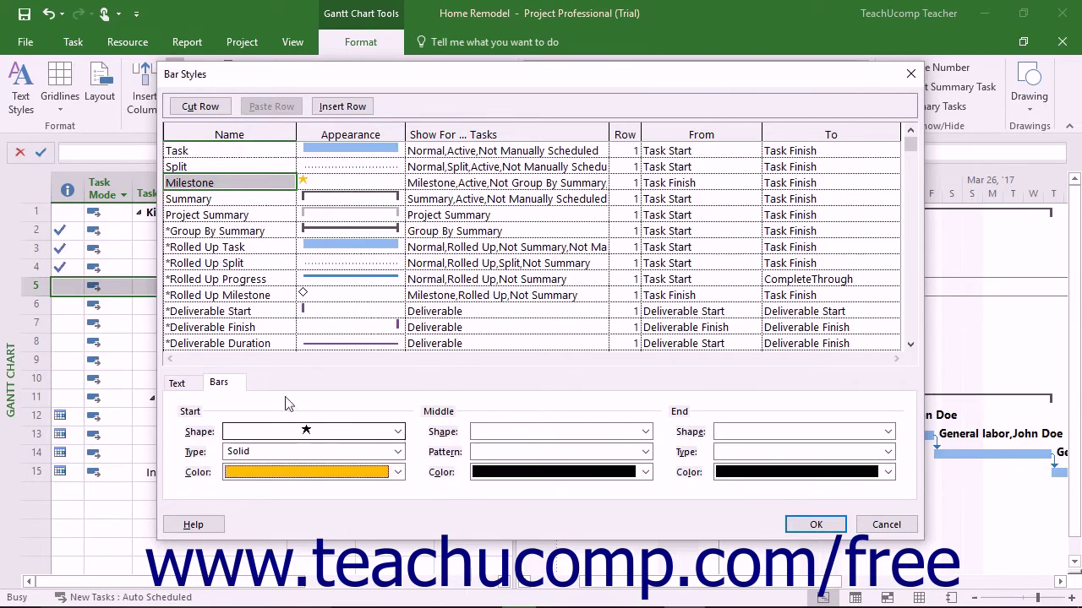
{"action": "left_click", "coordinate": [456, 185]}
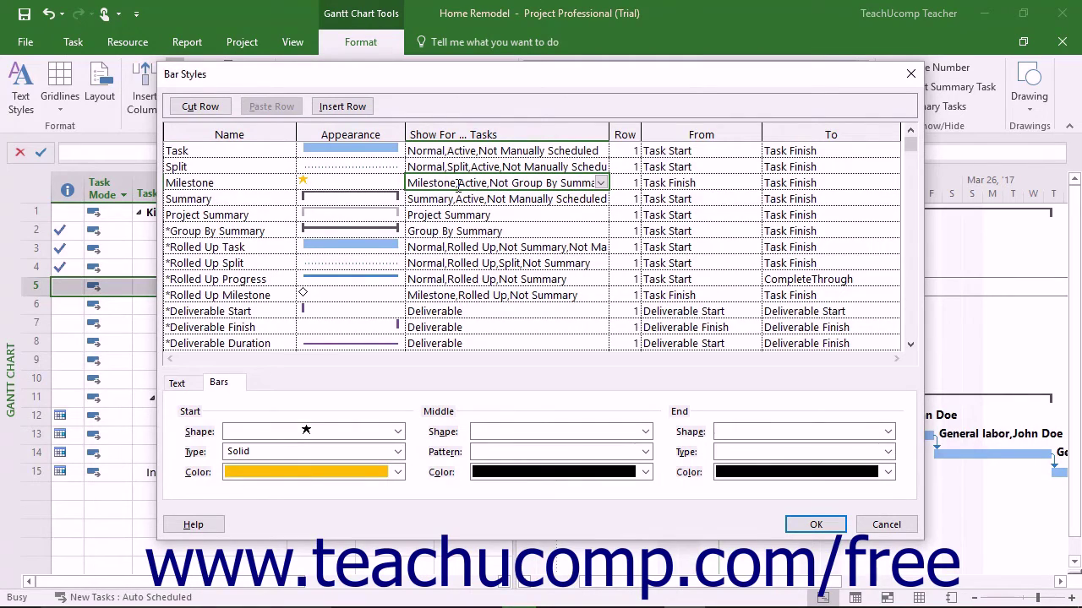
{"action": "left_click", "coordinate": [622, 183]}
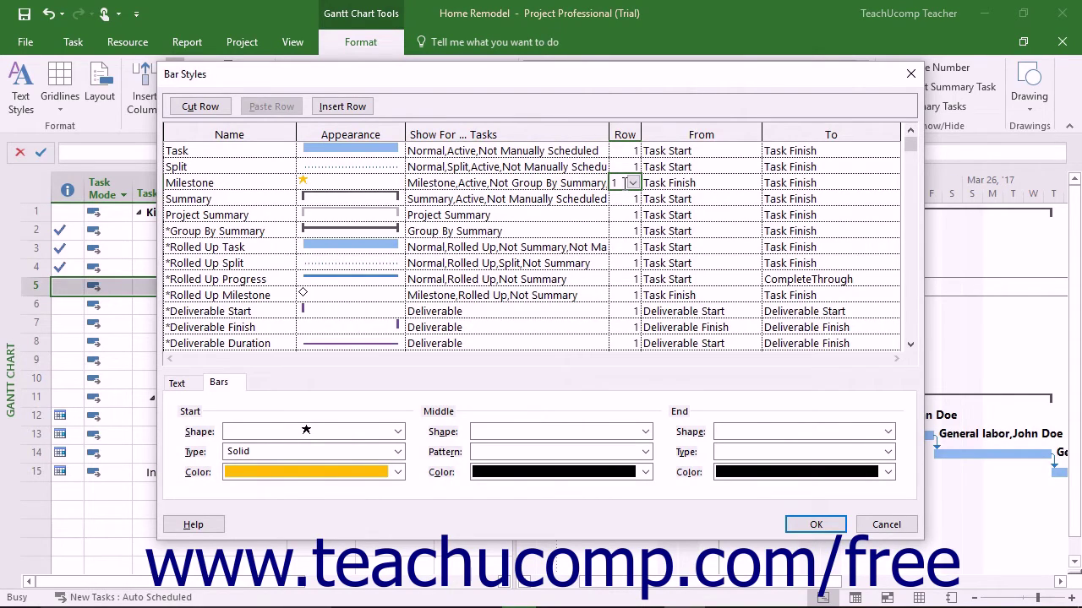
{"action": "left_click", "coordinate": [677, 183]}
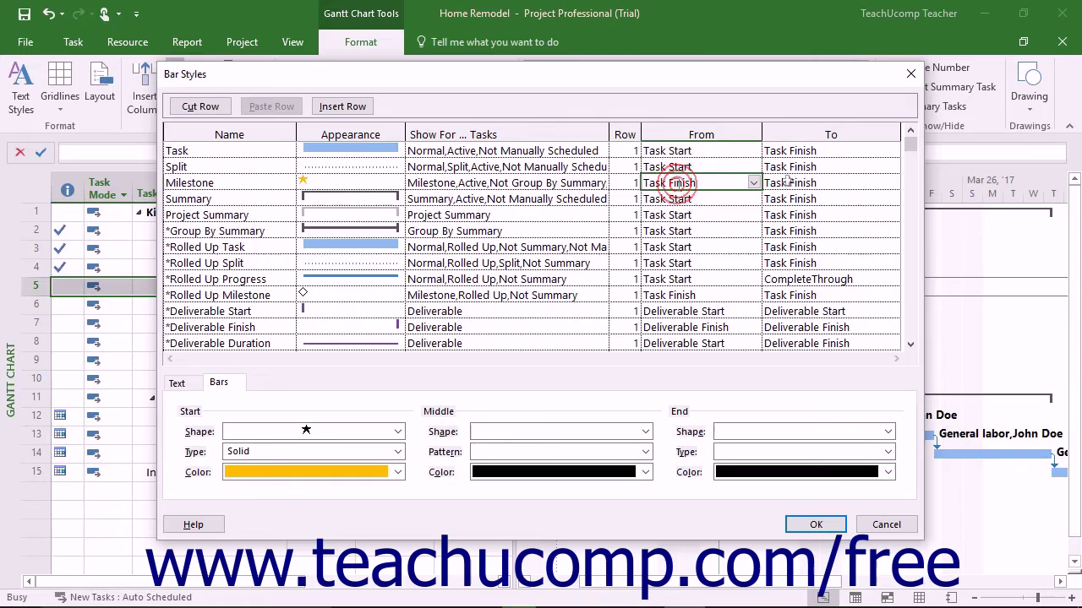
{"action": "left_click", "coordinate": [794, 183]}
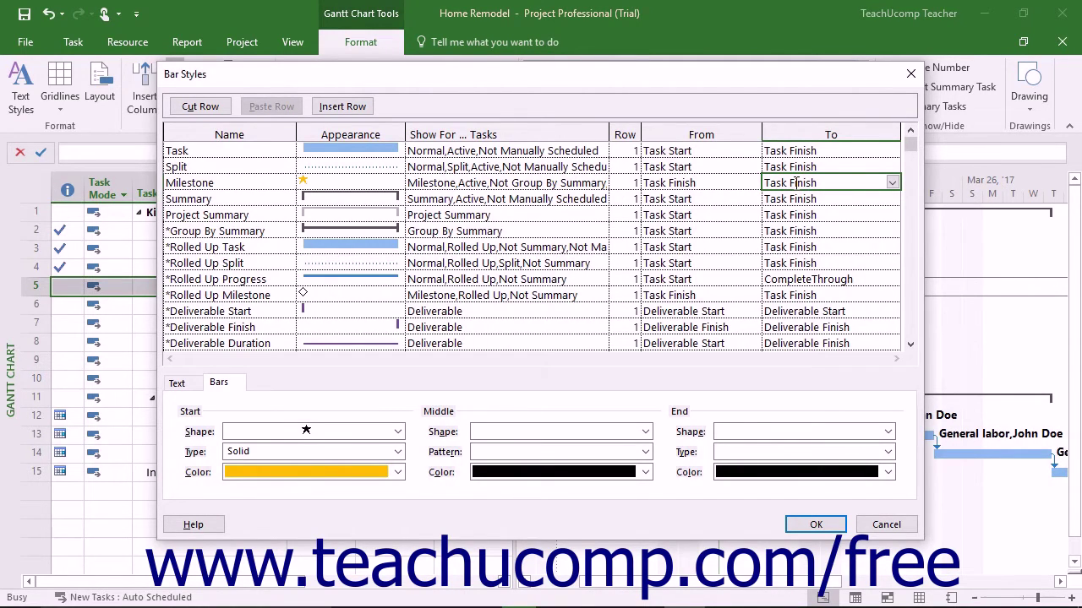
{"action": "left_click", "coordinate": [813, 527]}
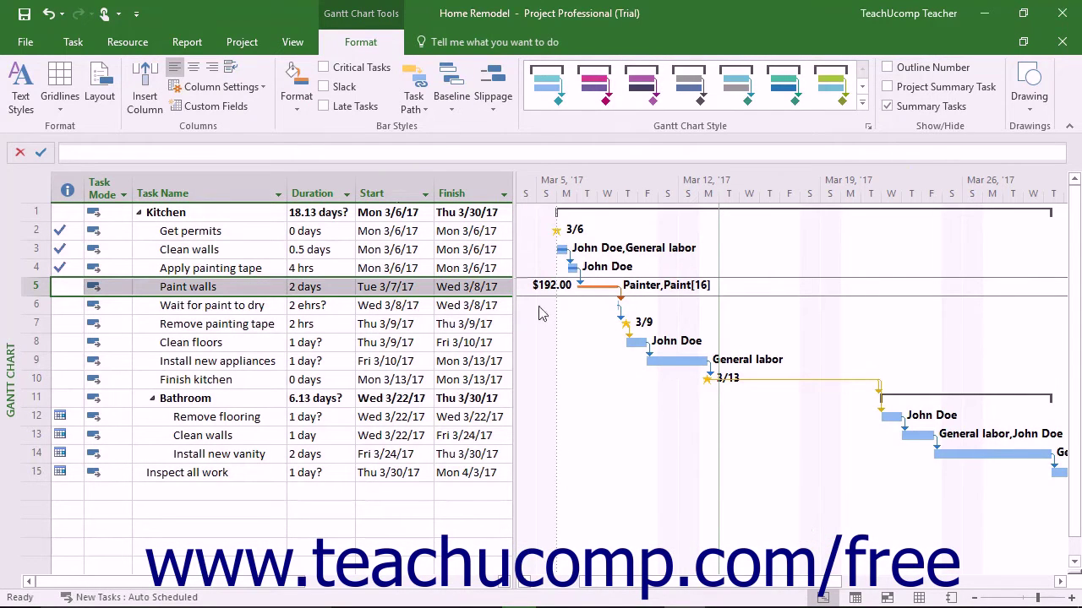
Turn on Critical Tasks highlighting so critical task bars show in red.
{"action": "left_click", "coordinate": [355, 75]}
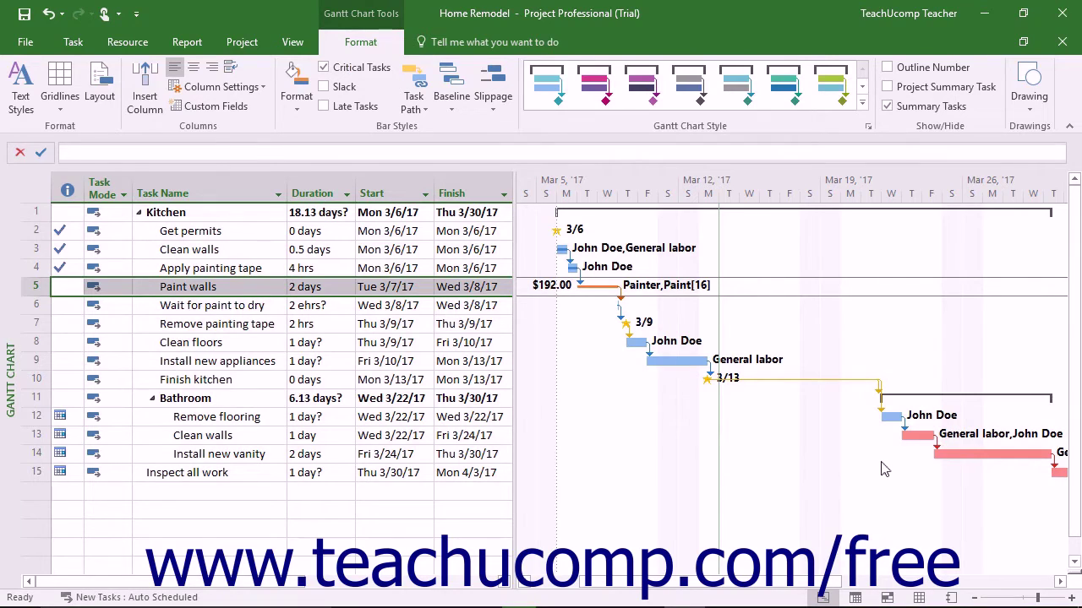
Turn off Critical Tasks, briefly previewing Slack and Late Tasks before unchecking them.
{"action": "left_click", "coordinate": [324, 67]}
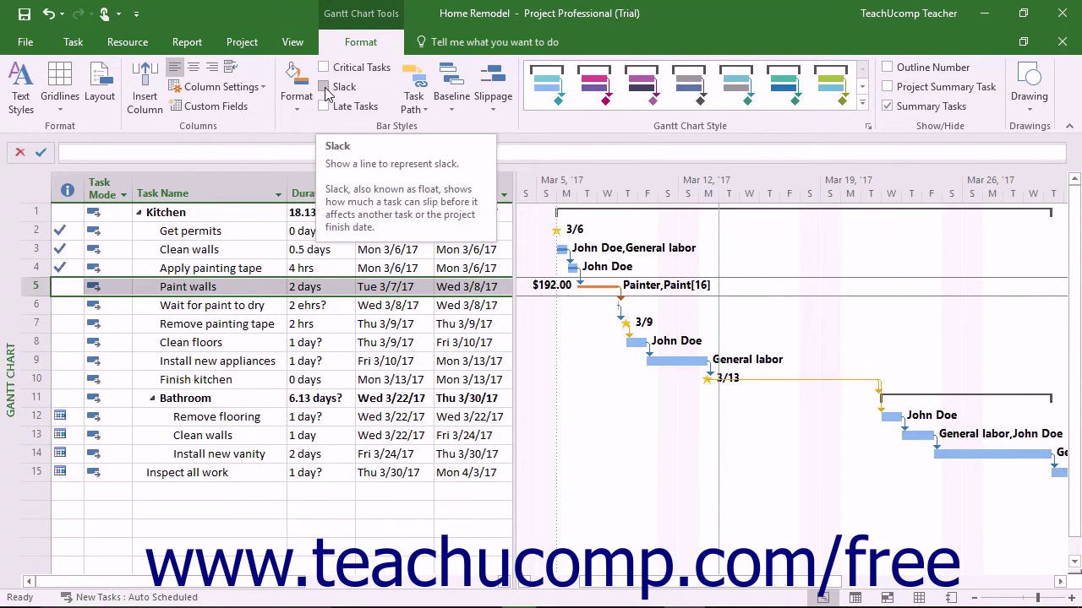
{"action": "left_click", "coordinate": [325, 88]}
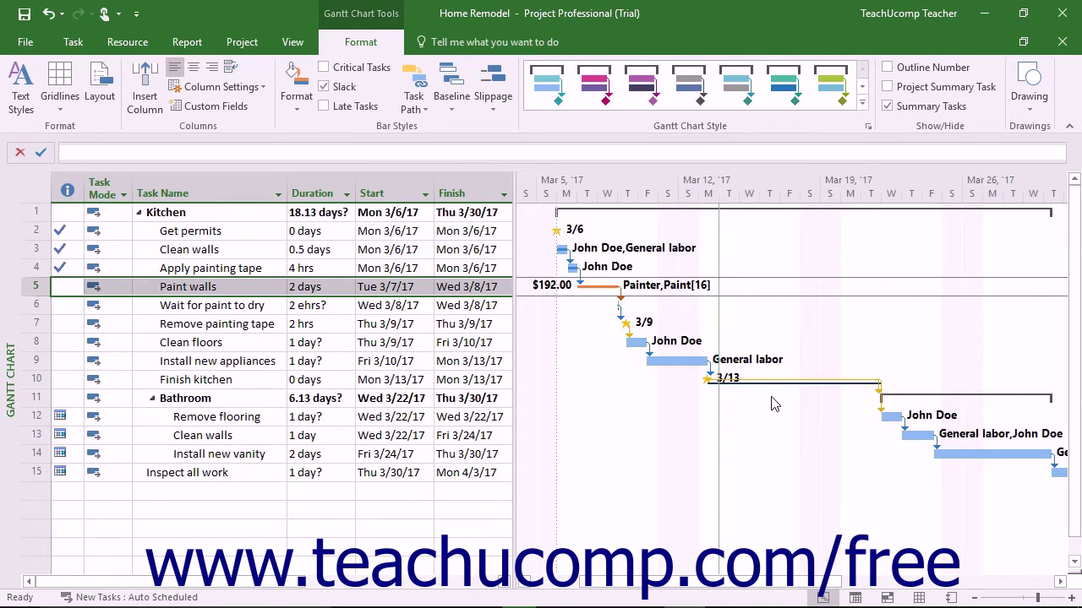
{"action": "left_click", "coordinate": [326, 88]}
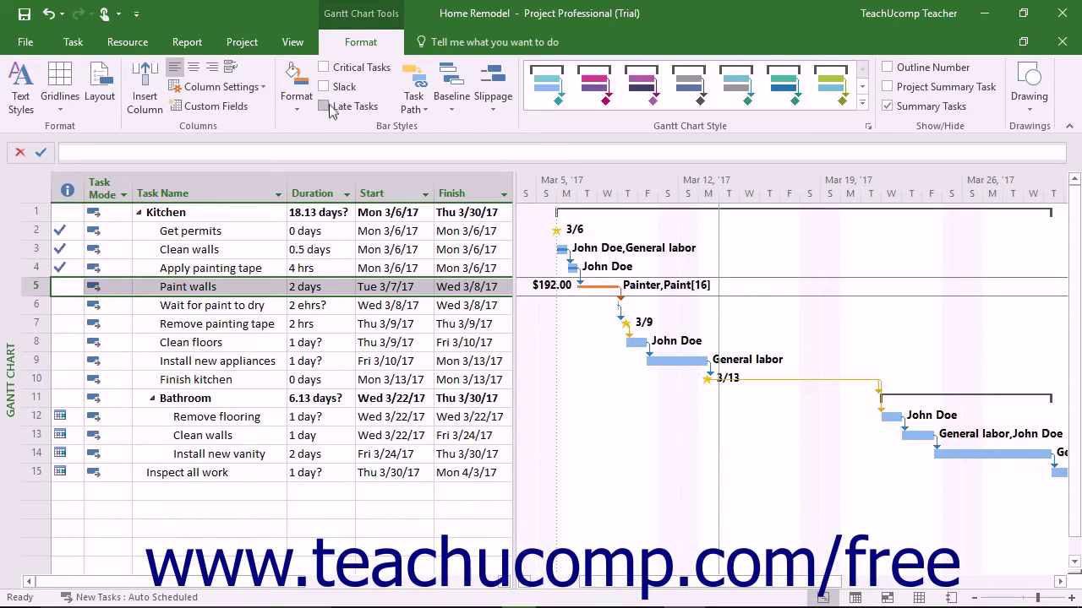
{"action": "left_click", "coordinate": [328, 109]}
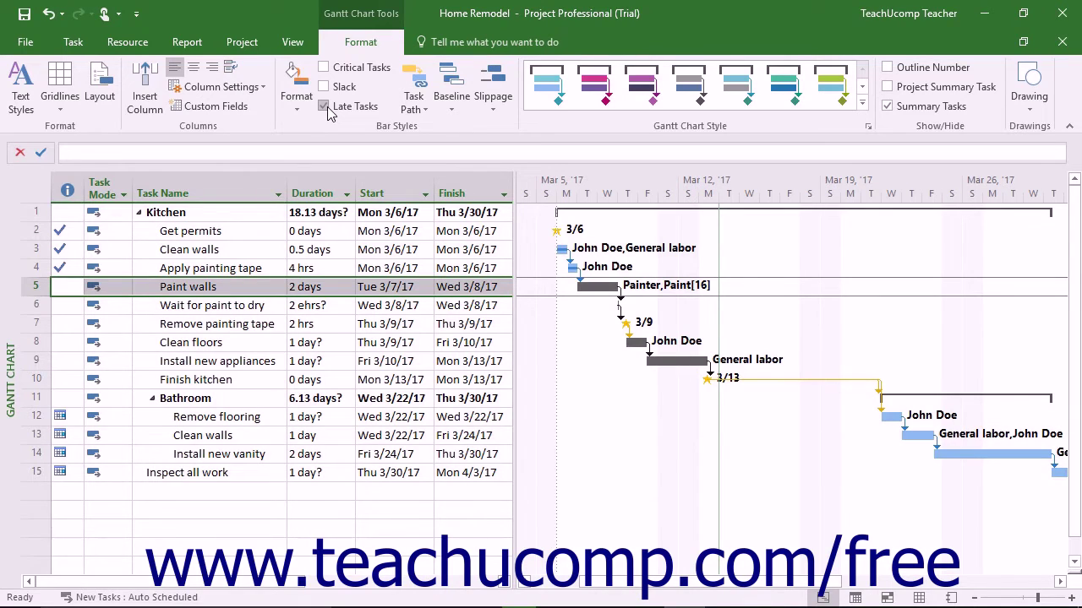
{"action": "left_click", "coordinate": [327, 110]}
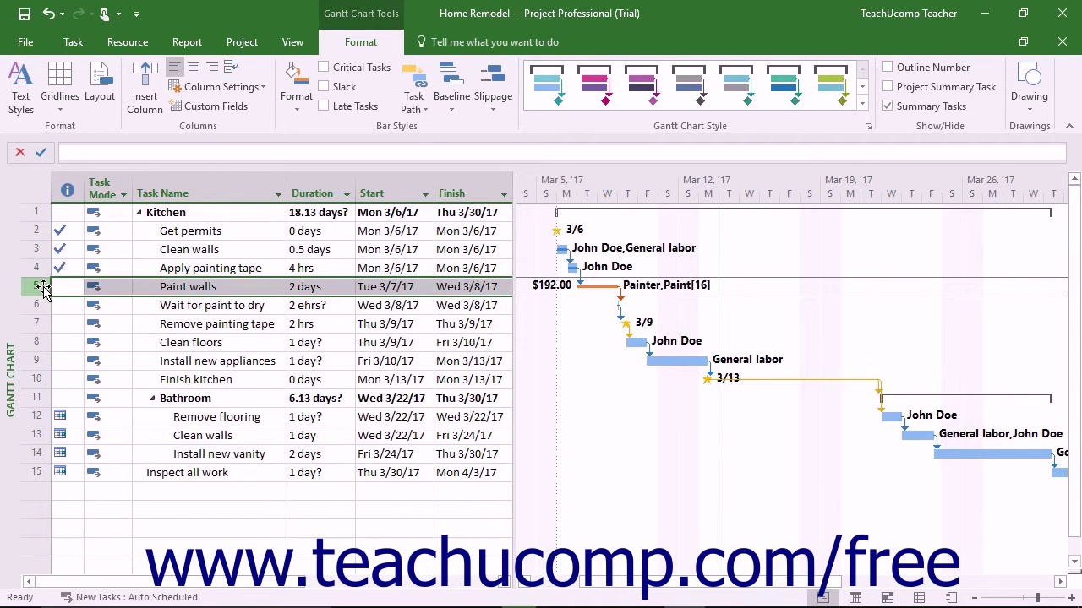
{"action": "left_click", "coordinate": [412, 114]}
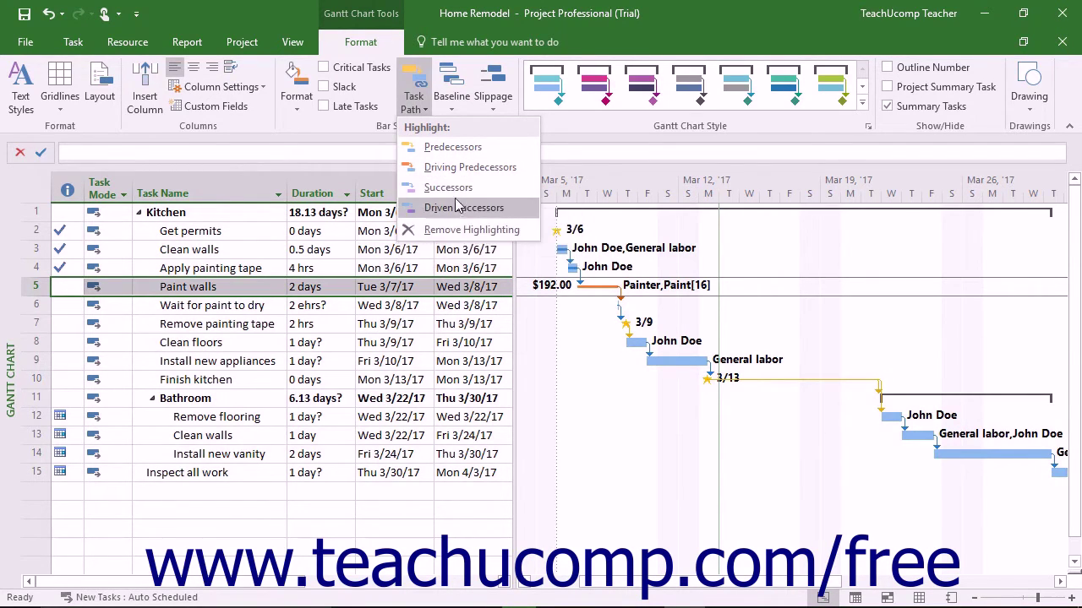
{"action": "left_click", "coordinate": [455, 152]}
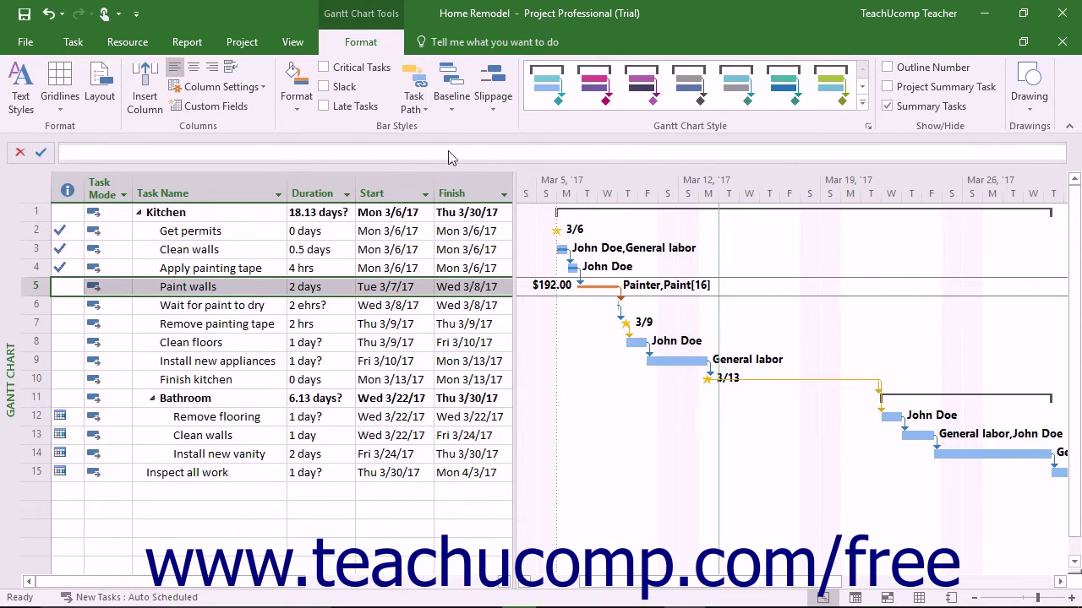
{"action": "left_click", "coordinate": [411, 101]}
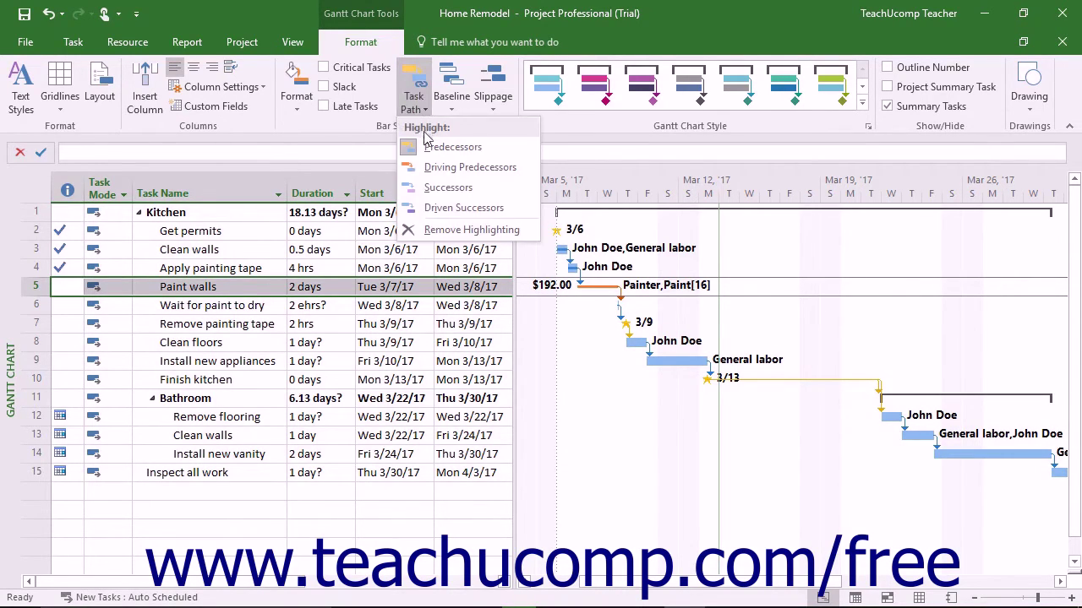
{"action": "left_click", "coordinate": [416, 146]}
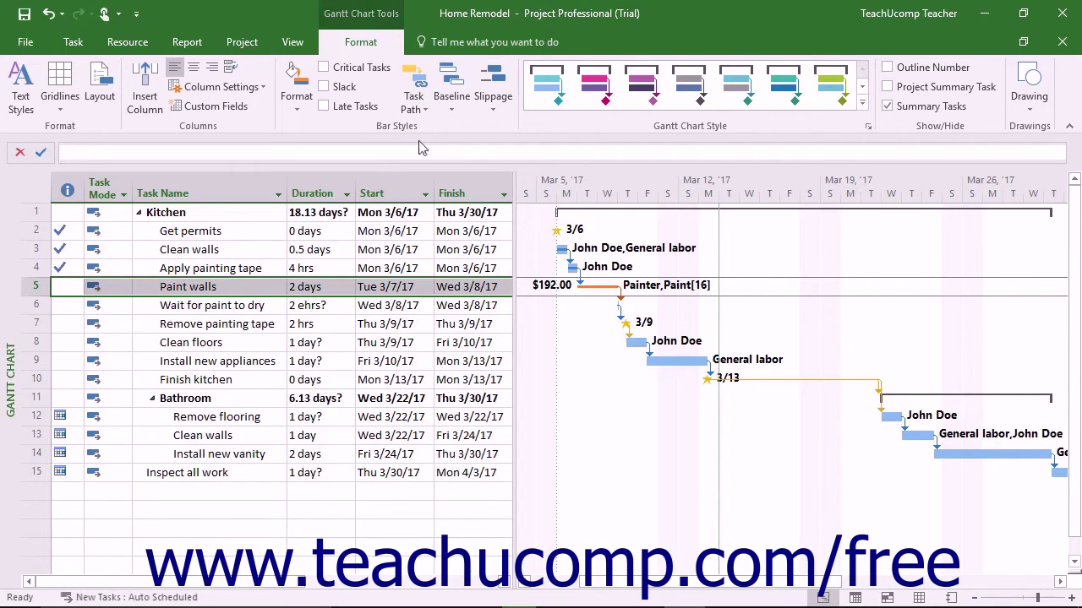
{"action": "left_click", "coordinate": [413, 97]}
{"action": "left_click", "coordinate": [419, 167]}
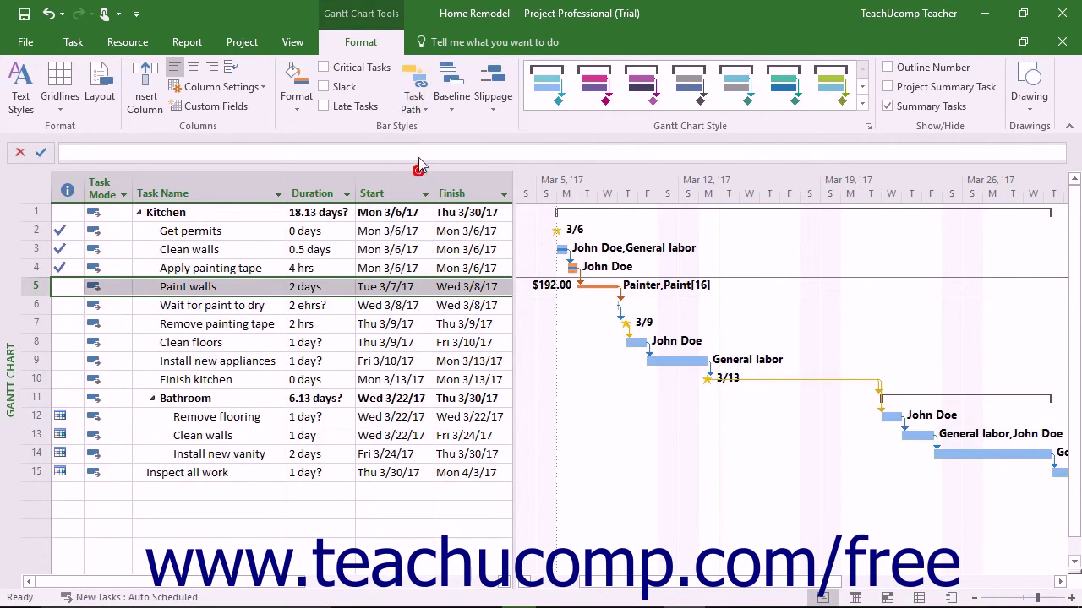
{"action": "left_click", "coordinate": [413, 99]}
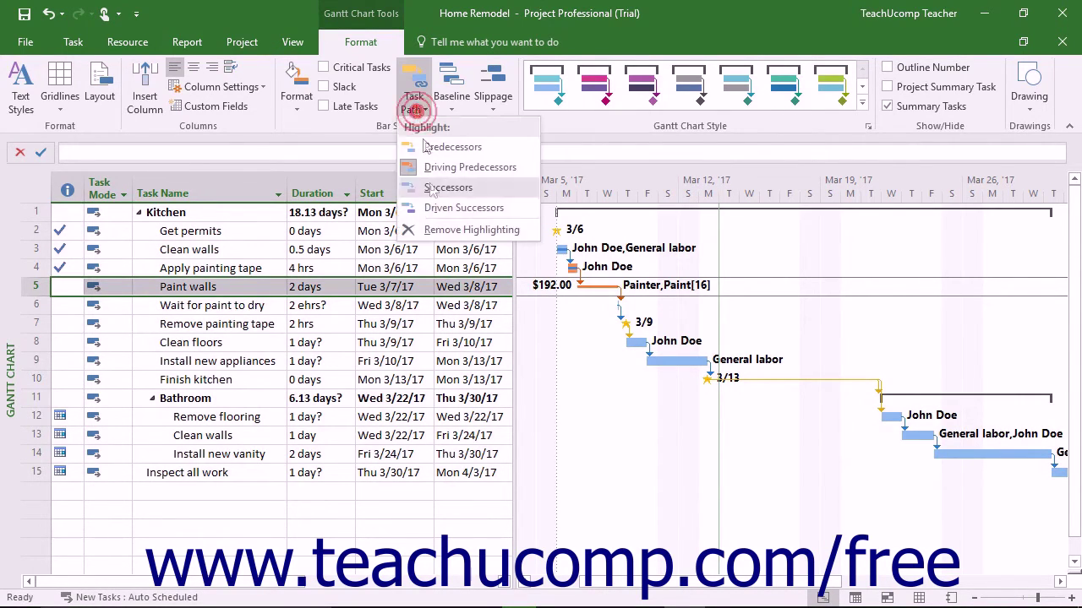
{"action": "left_click", "coordinate": [443, 232]}
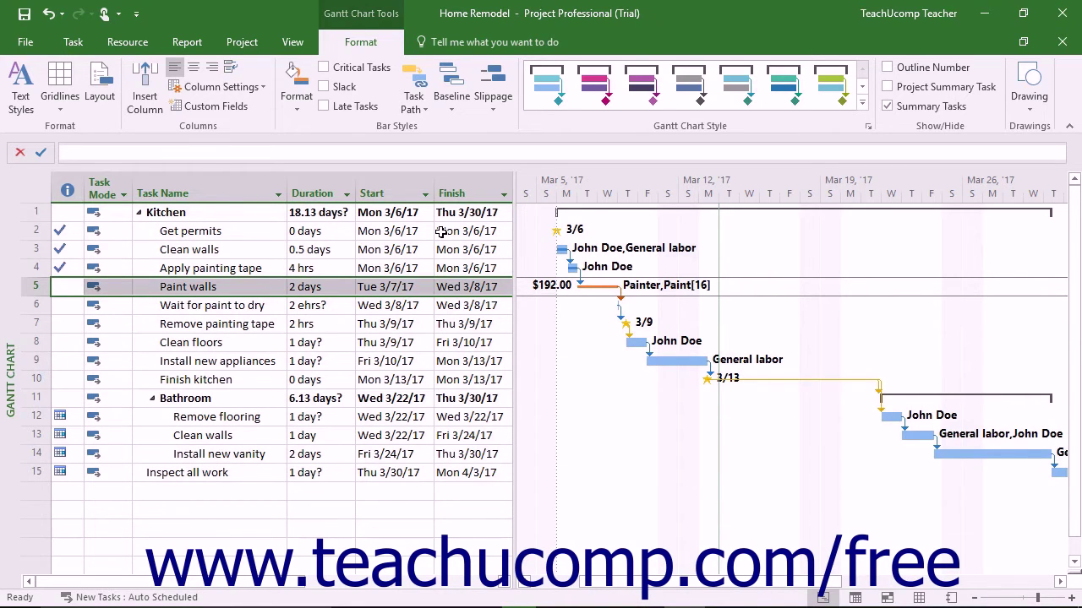
{"action": "left_click", "coordinate": [455, 108]}
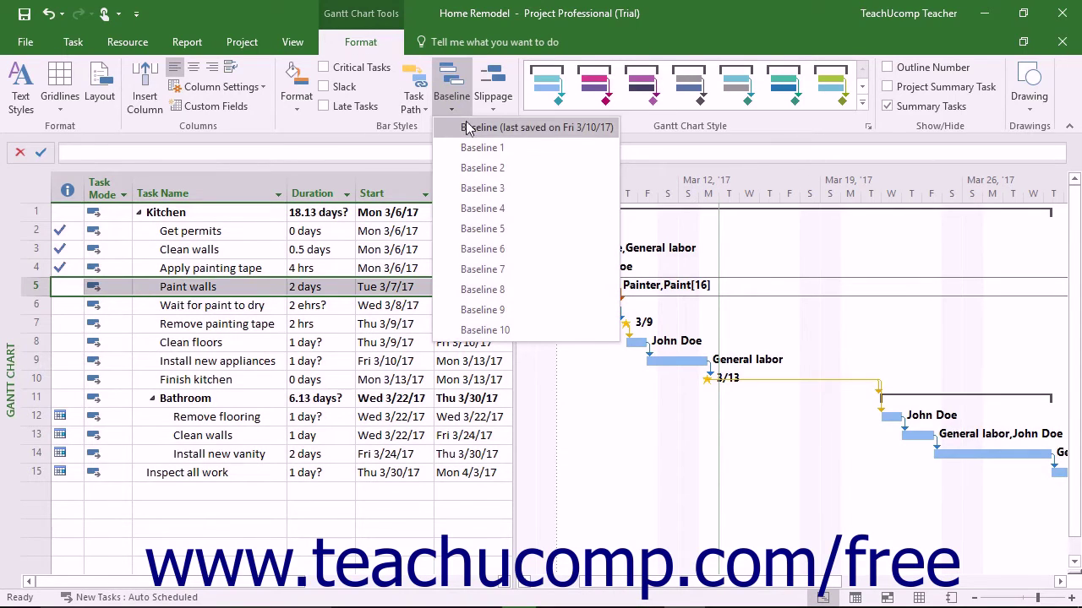
{"action": "left_click", "coordinate": [468, 128]}
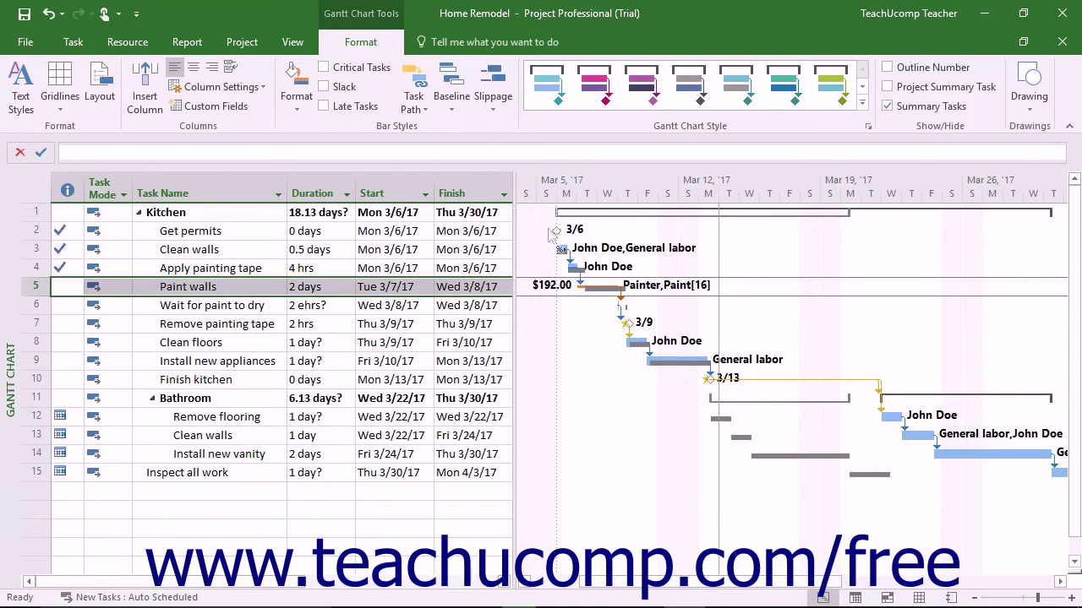
{"action": "left_click", "coordinate": [451, 113]}
{"action": "left_click", "coordinate": [474, 128]}
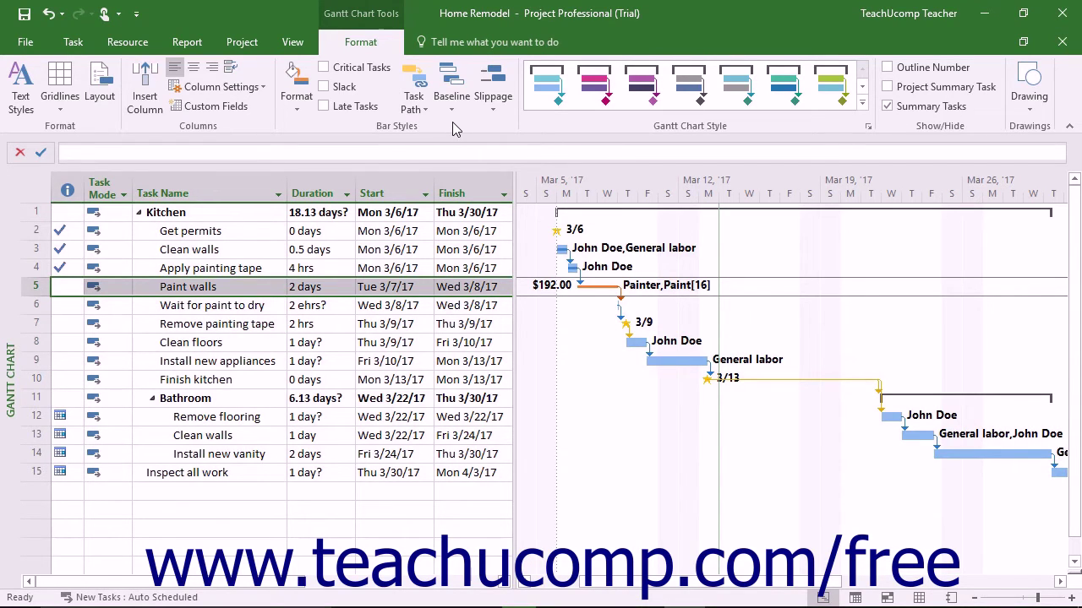
{"action": "left_click", "coordinate": [493, 110]}
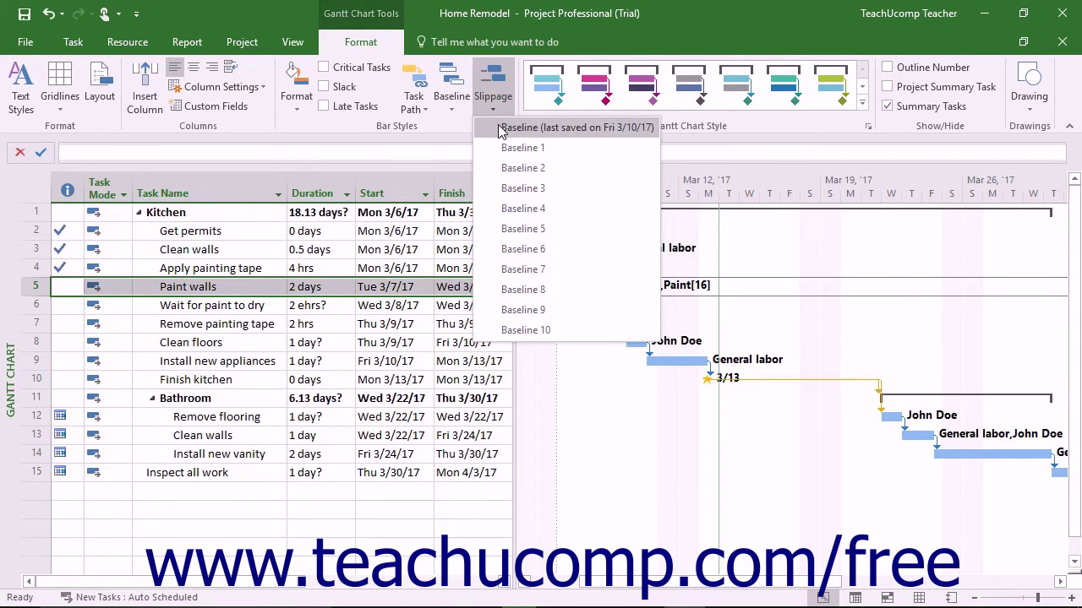
{"action": "left_click", "coordinate": [499, 128]}
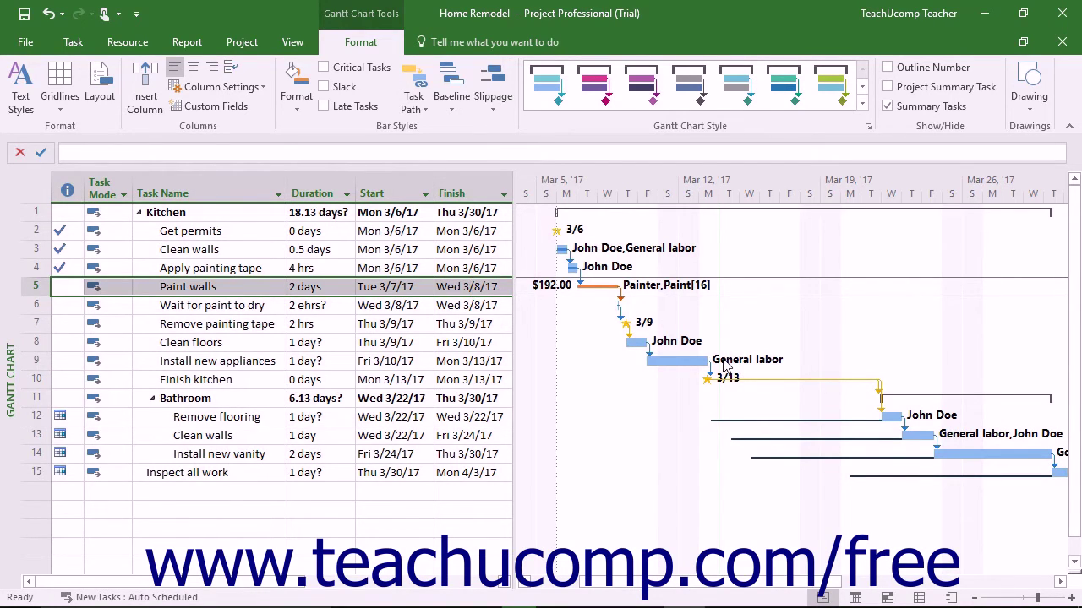
{"action": "left_click", "coordinate": [493, 93]}
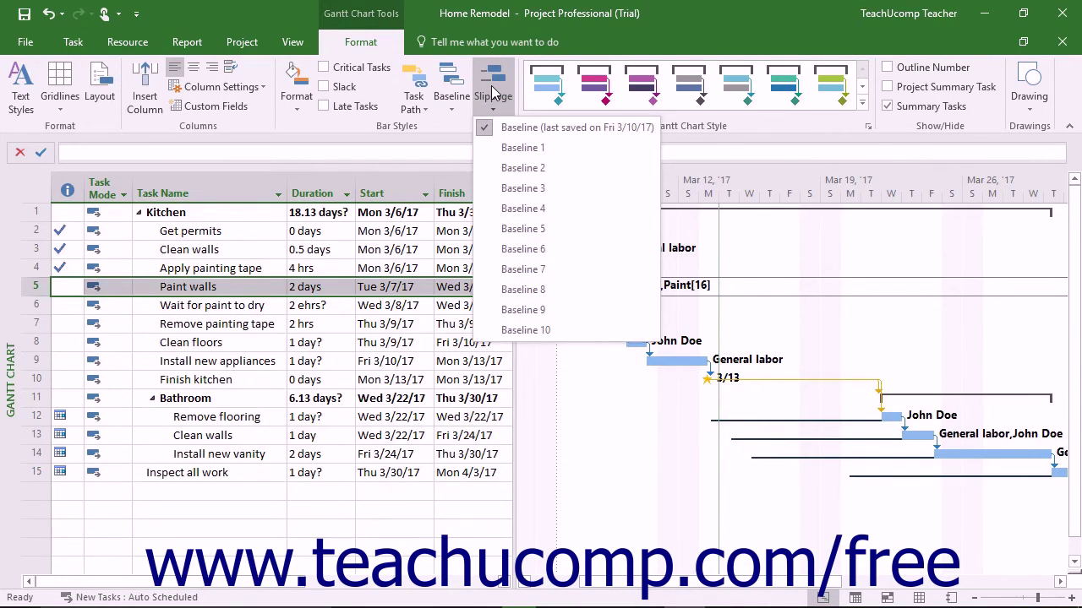
{"action": "left_click", "coordinate": [498, 127]}
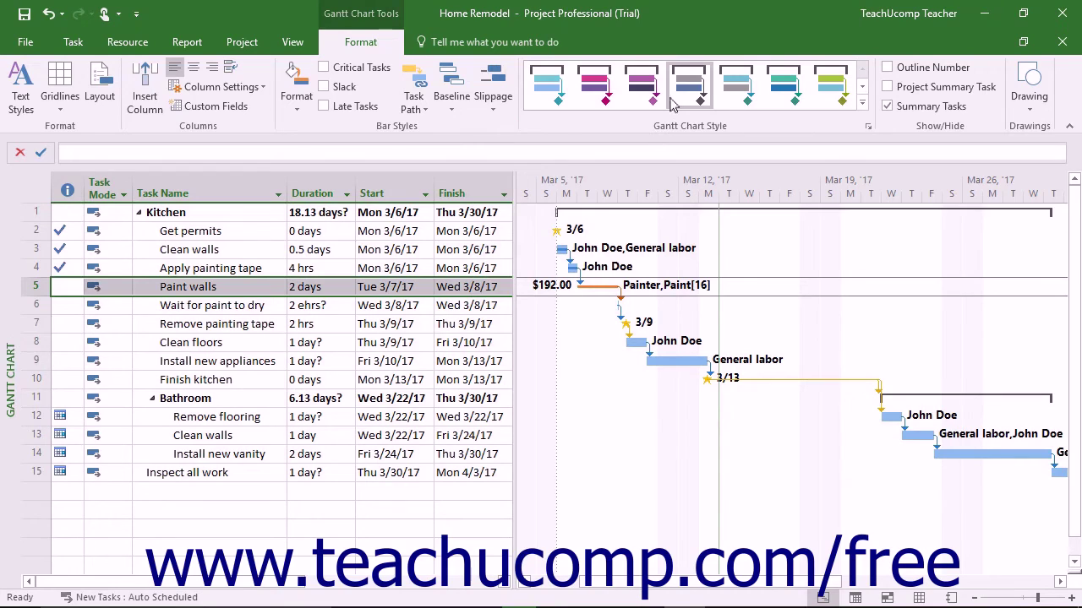
Apply a dark blue presentation style from the Gantt Chart Style gallery.
{"action": "left_click", "coordinate": [863, 104]}
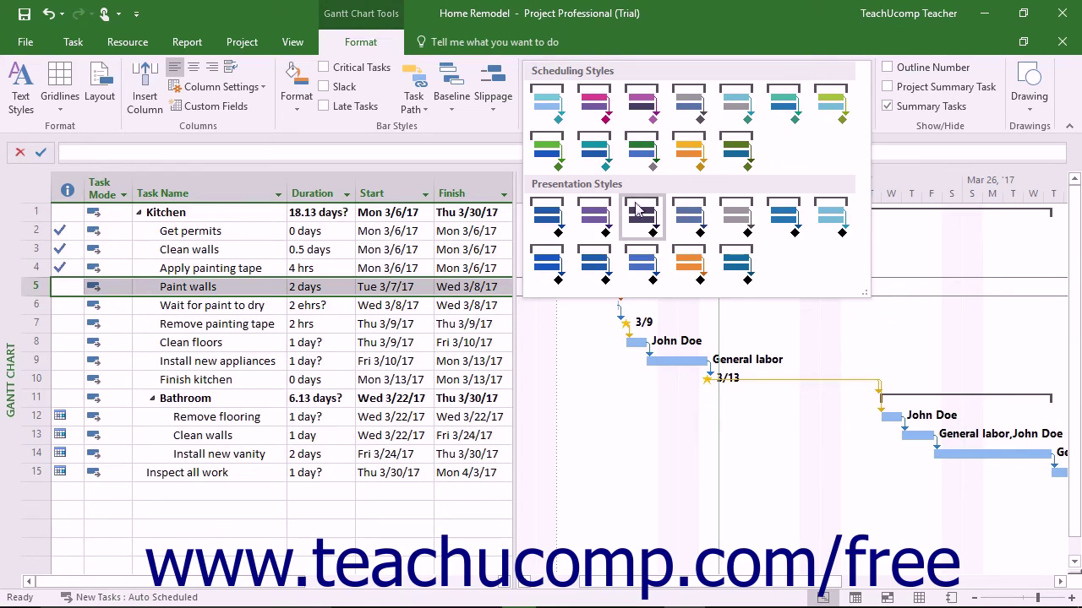
{"action": "left_click", "coordinate": [644, 253]}
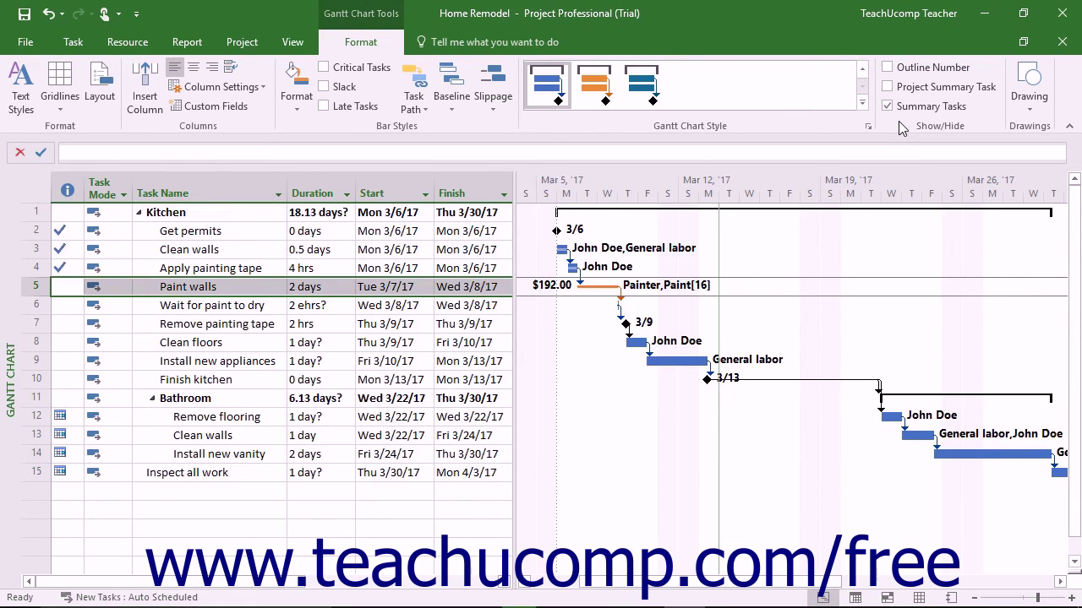
{"action": "left_click", "coordinate": [896, 72]}
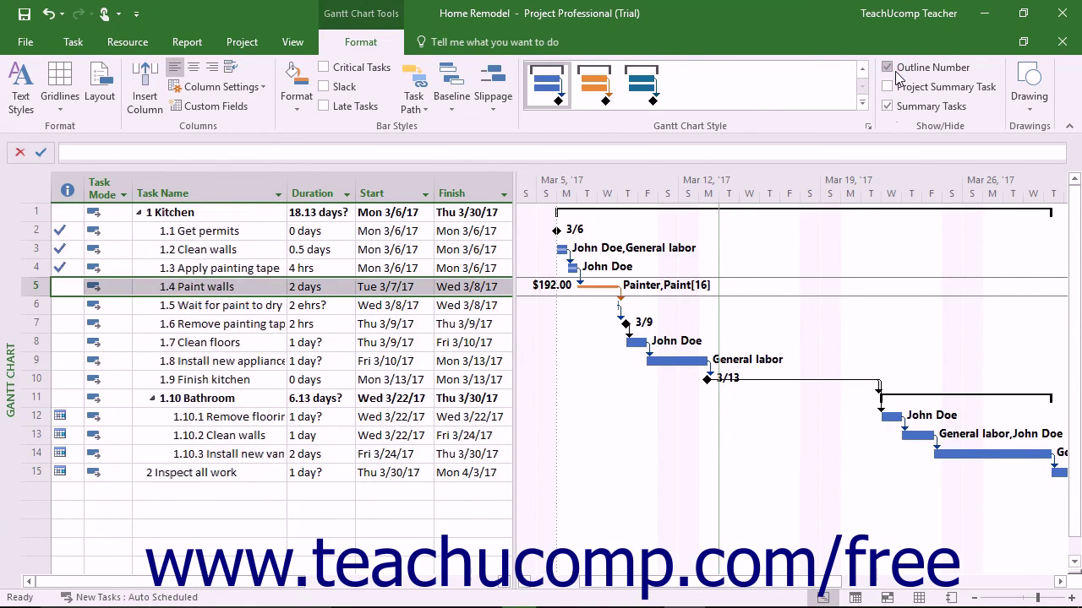
{"action": "left_click", "coordinate": [888, 67]}
{"action": "left_click", "coordinate": [888, 88]}
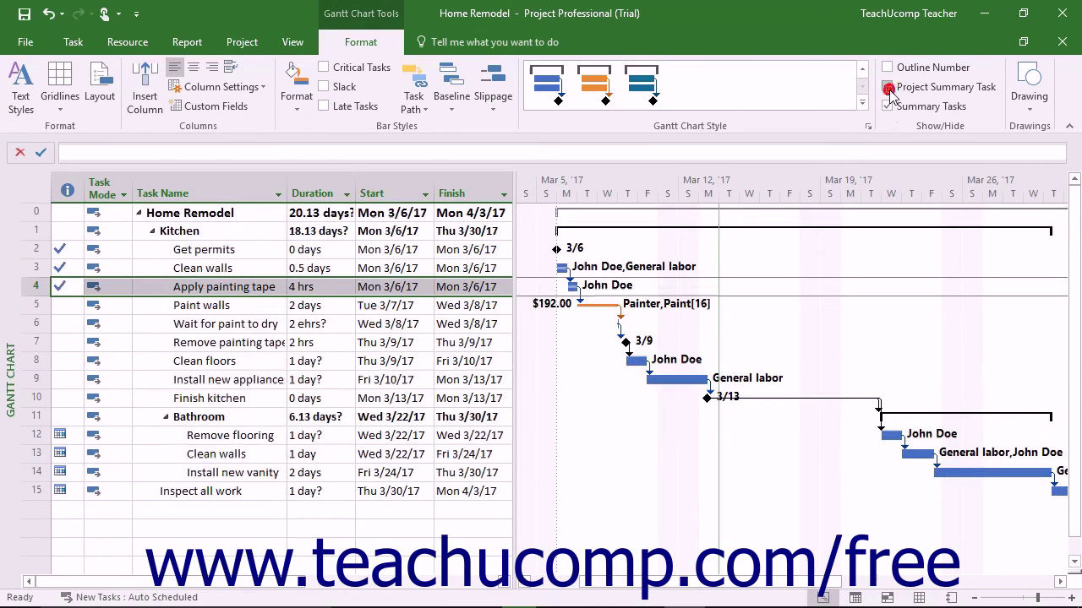
{"action": "left_click", "coordinate": [888, 88]}
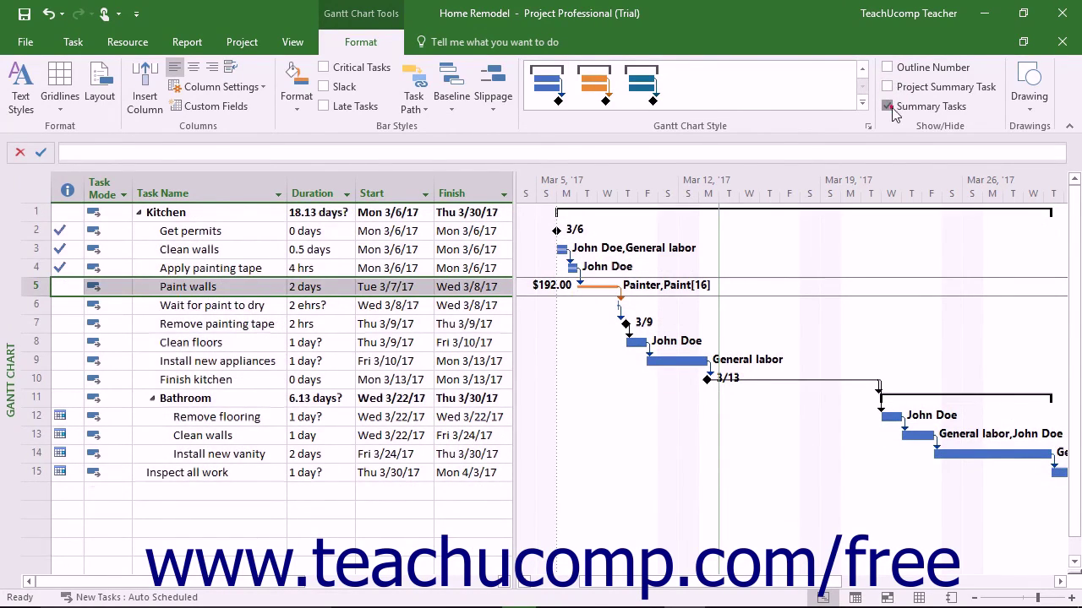